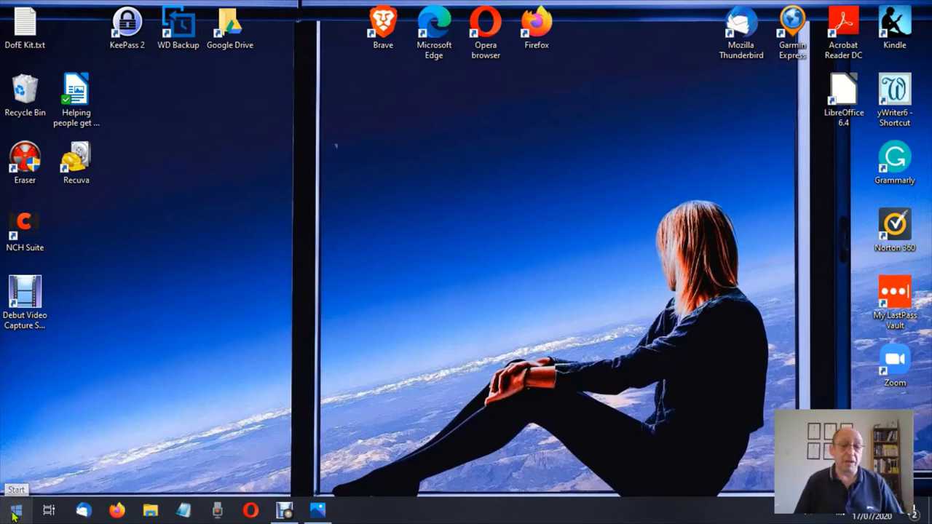
Step: Launch Settings from the Start menu and enter the Ease of Access section
left_click(14, 514)
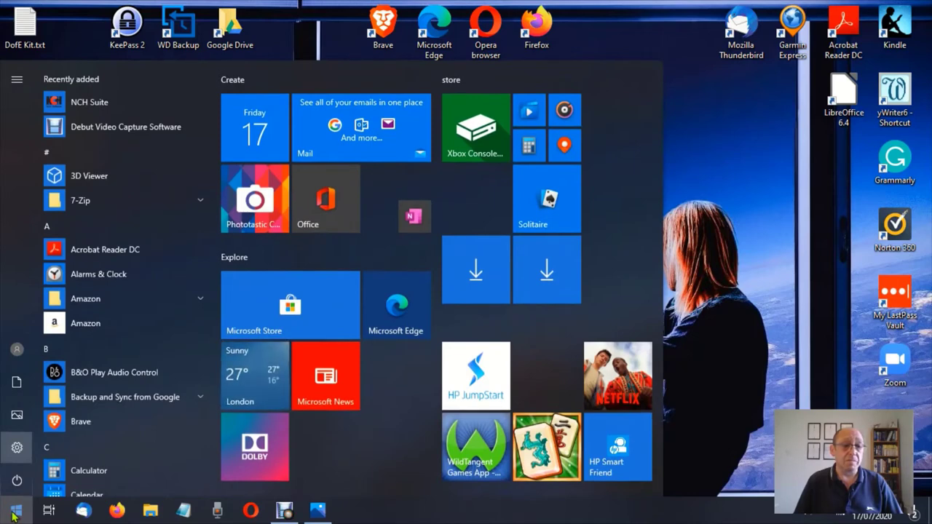
left_click(19, 451)
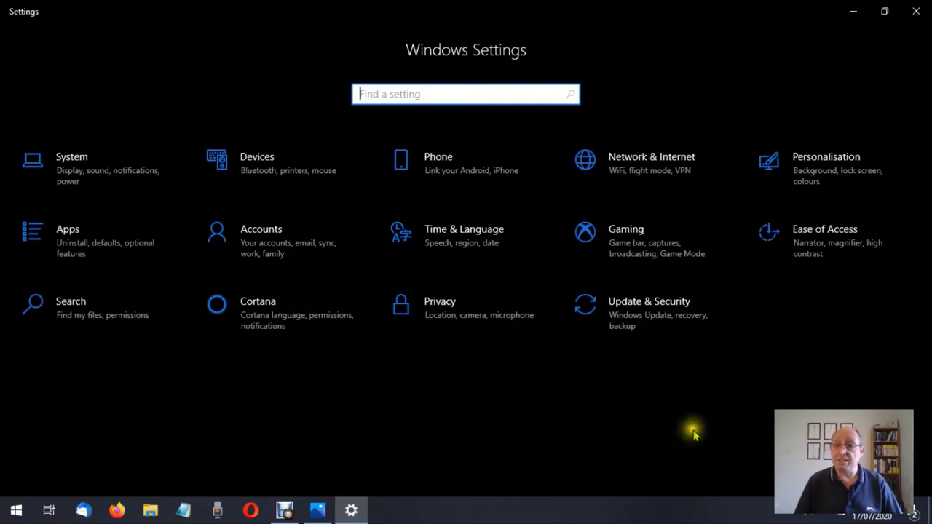
left_click(810, 248)
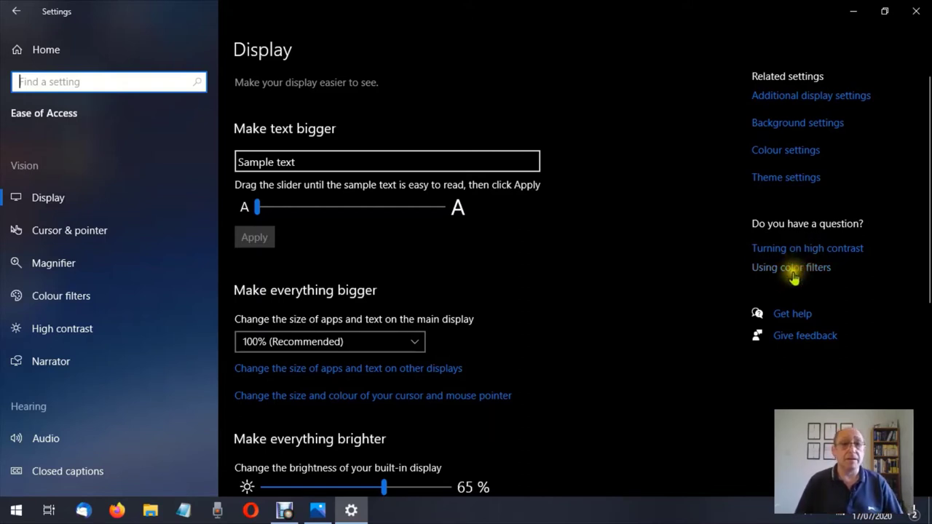
Step: On the Cursor & pointer page, drag the pointer size slider from 1 to the maximum 15
left_click(85, 240)
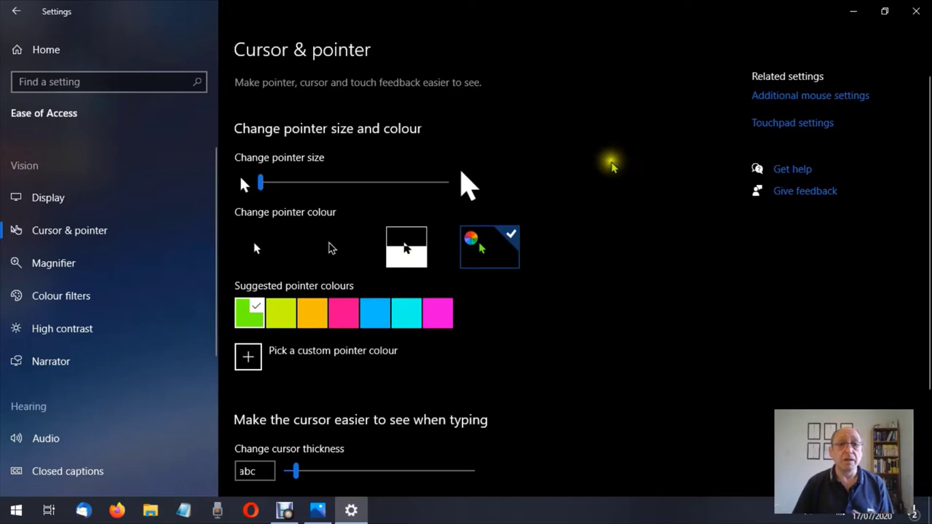
mouse_move(261, 184)
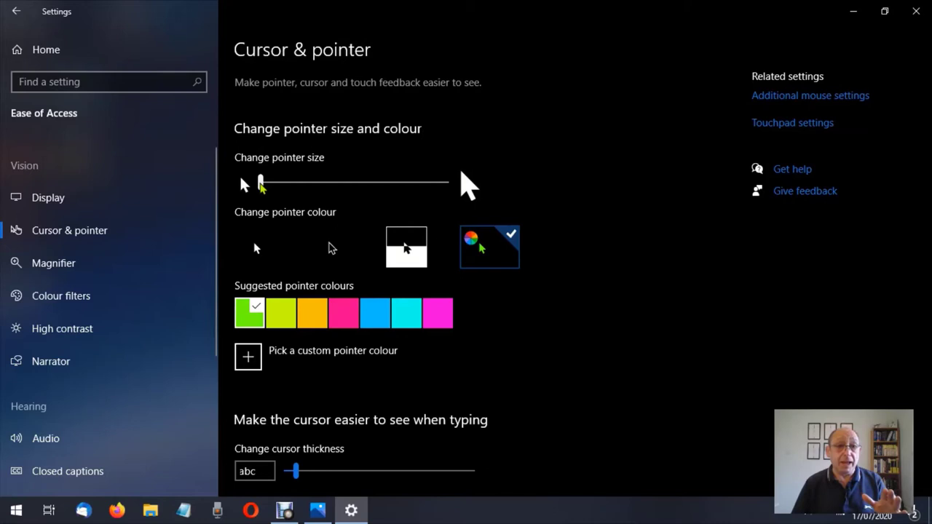
left_click(260, 183)
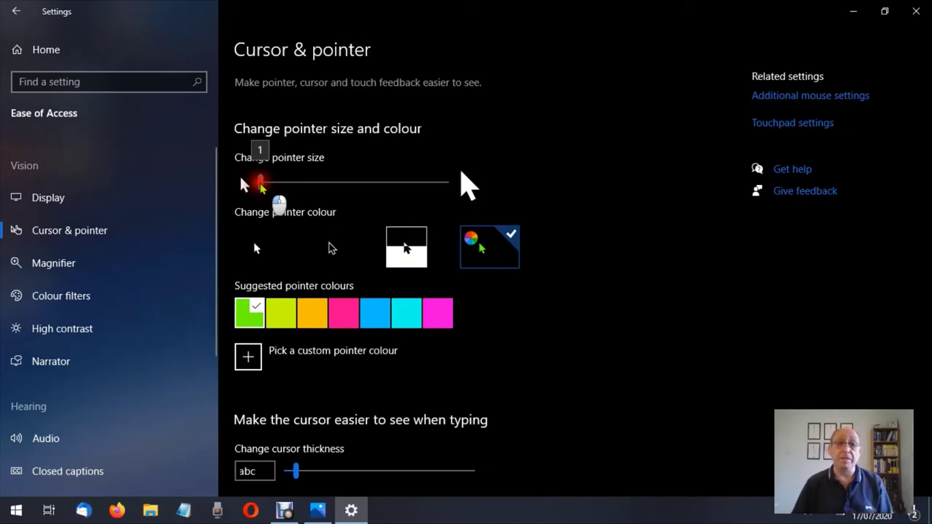
left_click_drag(260, 183, 449, 183)
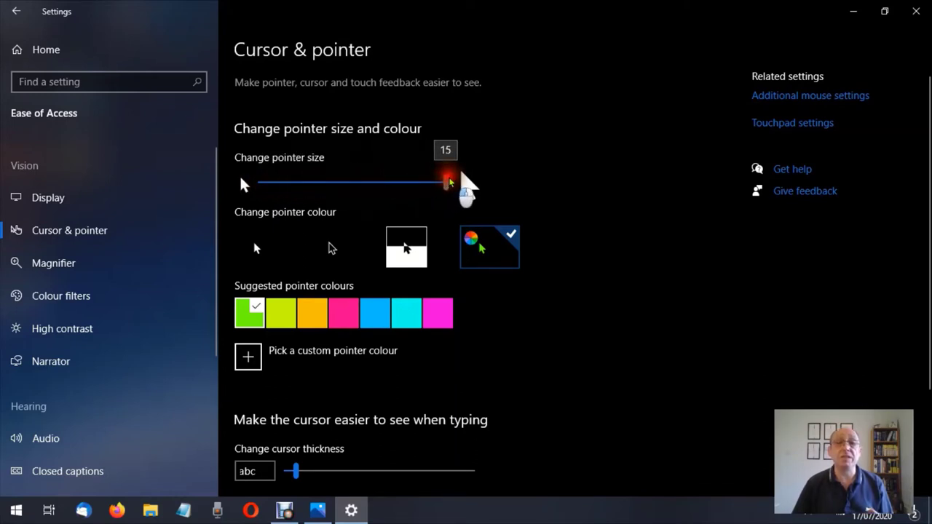
left_click_drag(449, 183, 451, 182)
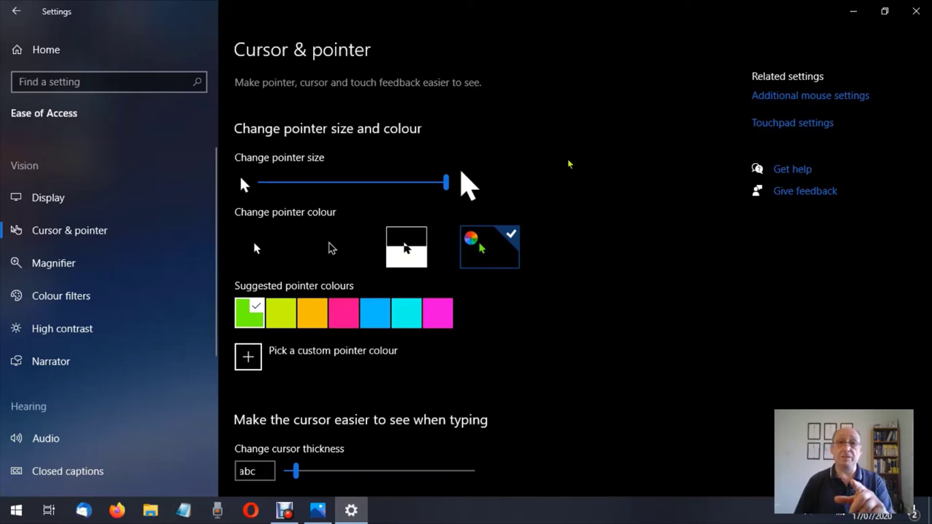
Step: Shrink the pointer from size 15 through about half size back to the smallest size 1
key("ctrl")
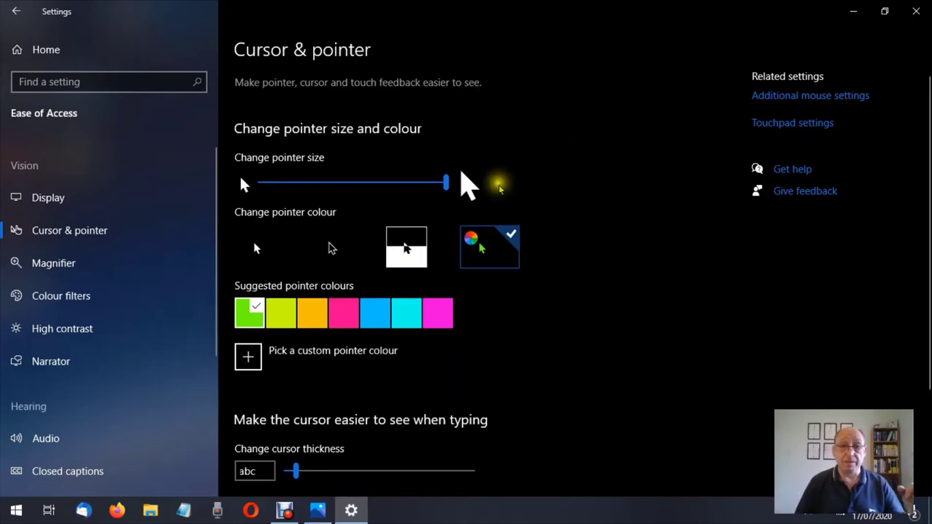
left_click(446, 181)
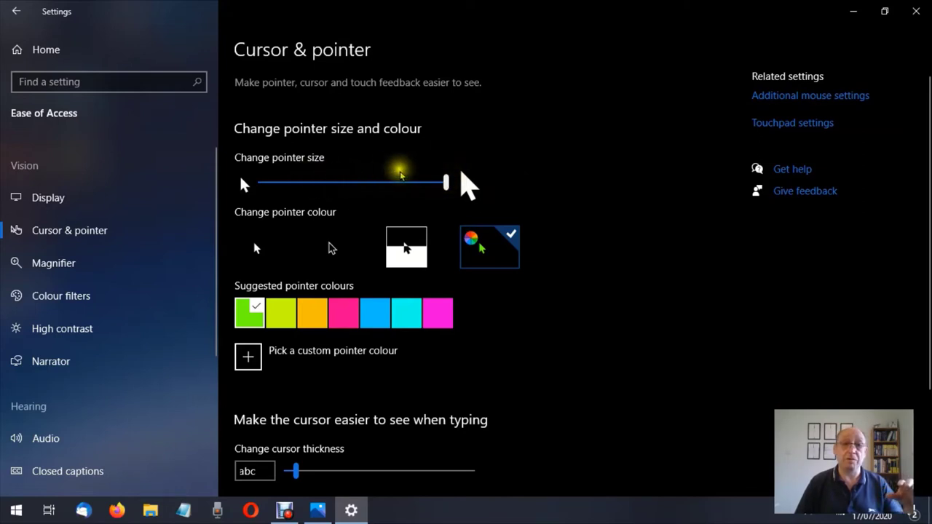
left_click(341, 182)
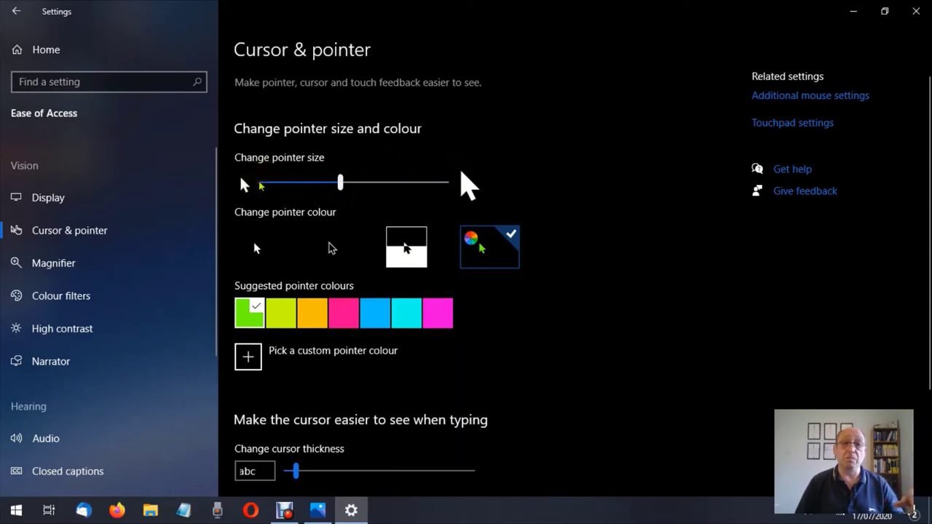
left_click(260, 185)
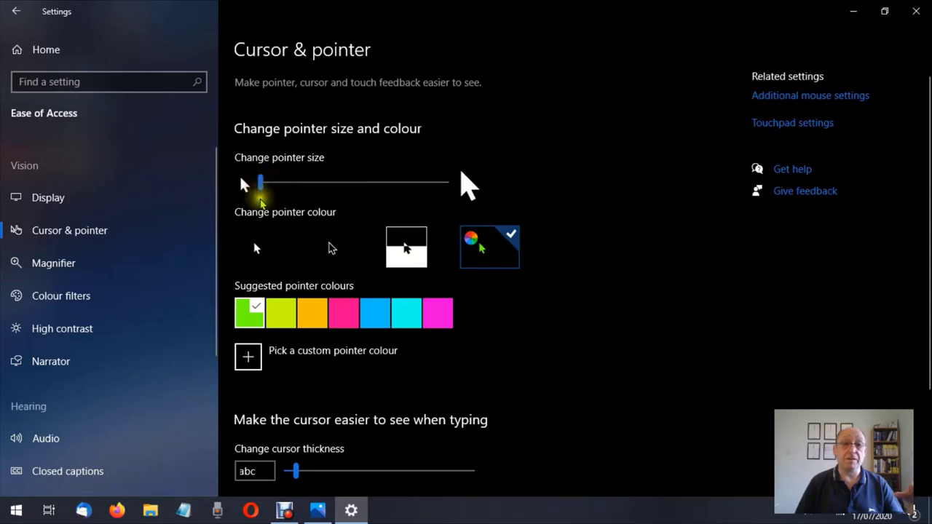
left_click(573, 151)
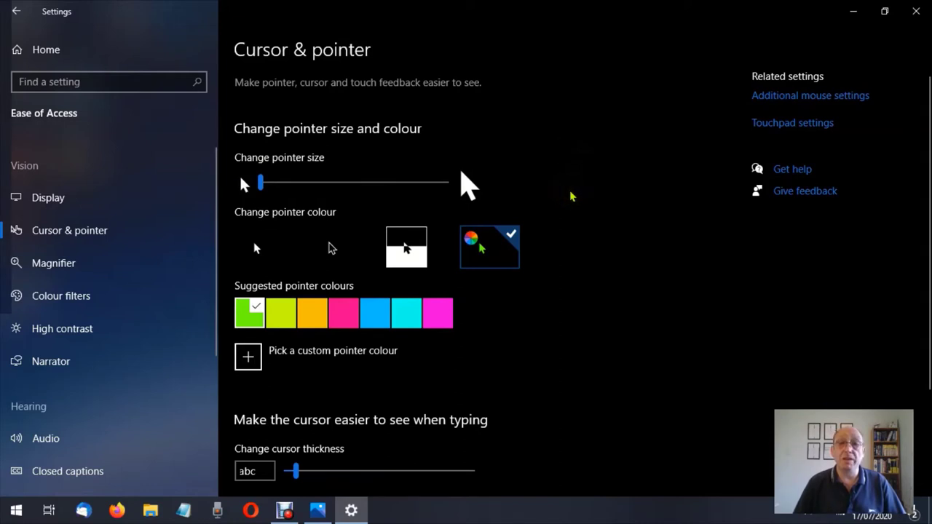
left_click(604, 221)
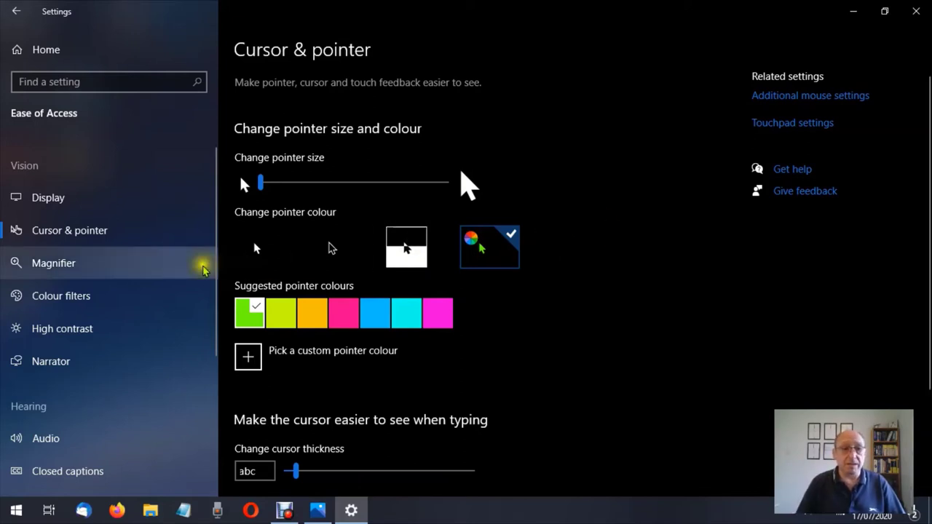
left_click(252, 251)
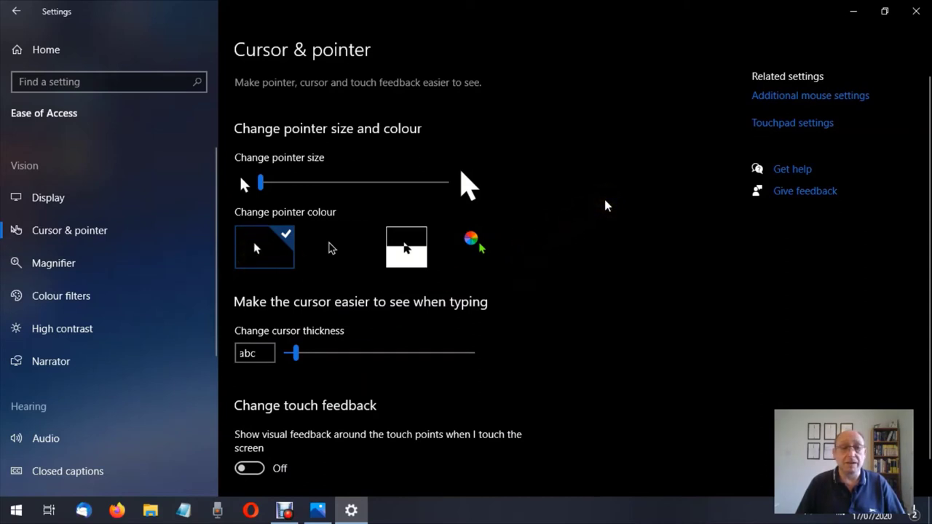
left_click(337, 250)
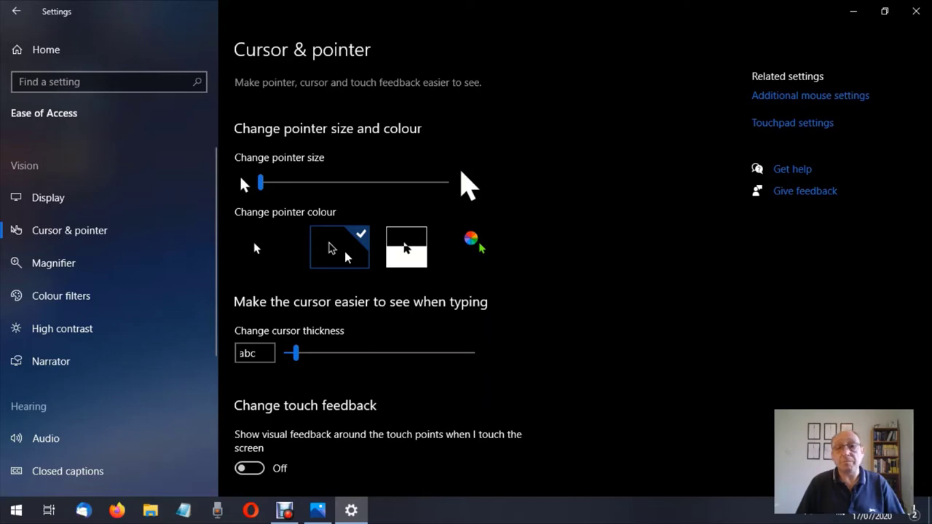
left_click(415, 255)
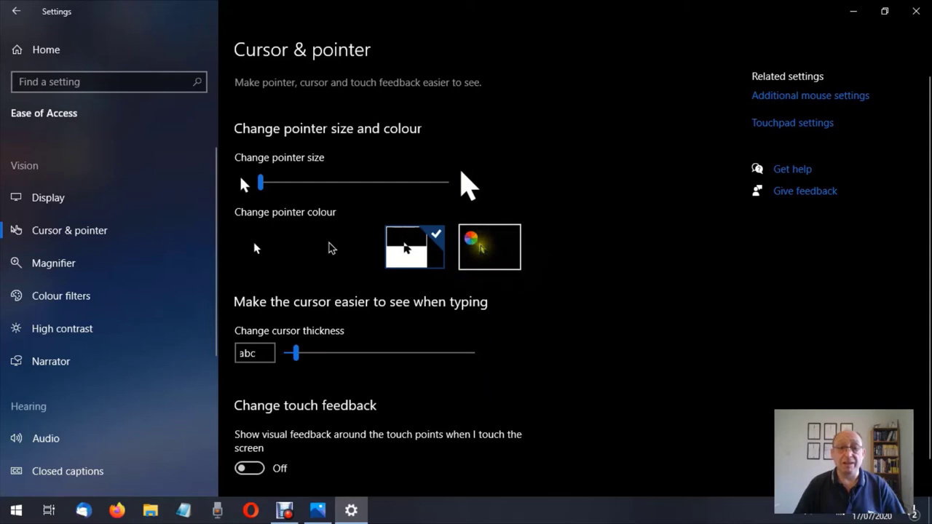
left_click(480, 248)
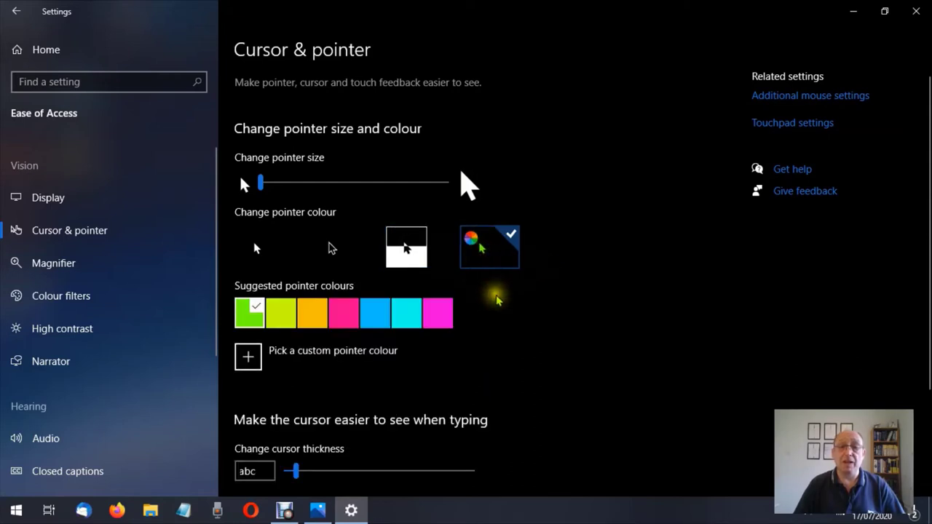
left_click(356, 356)
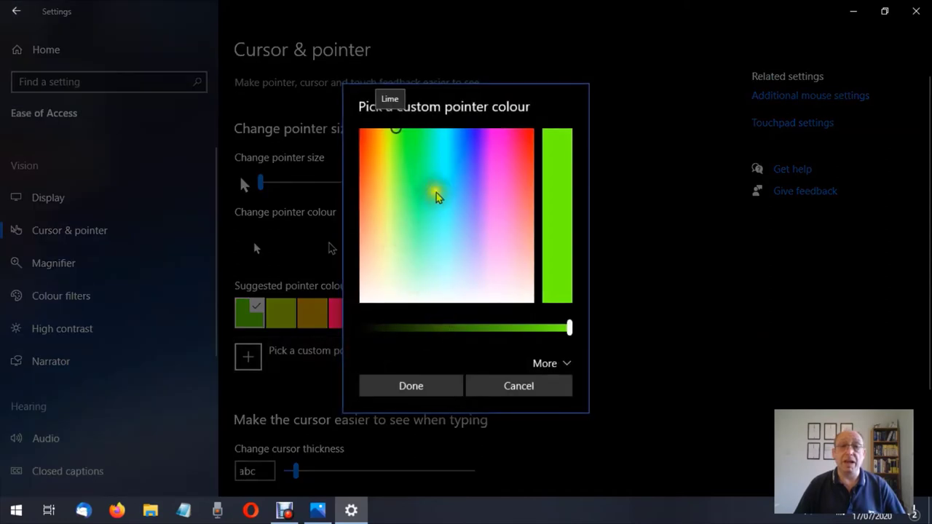
left_click(551, 388)
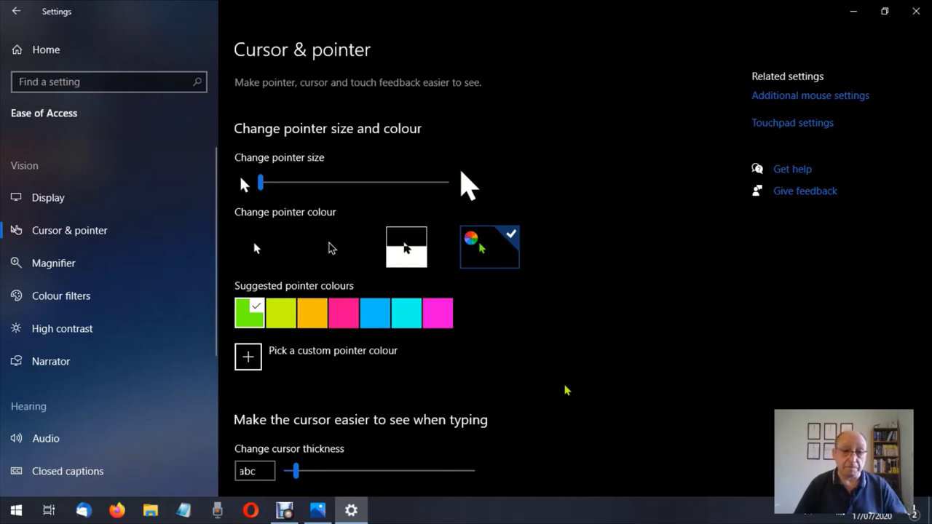
Step: Thin the text cursor thickness from 2 to 1 and bring up Notepad to test it
scroll(565, 389, "down", 2)
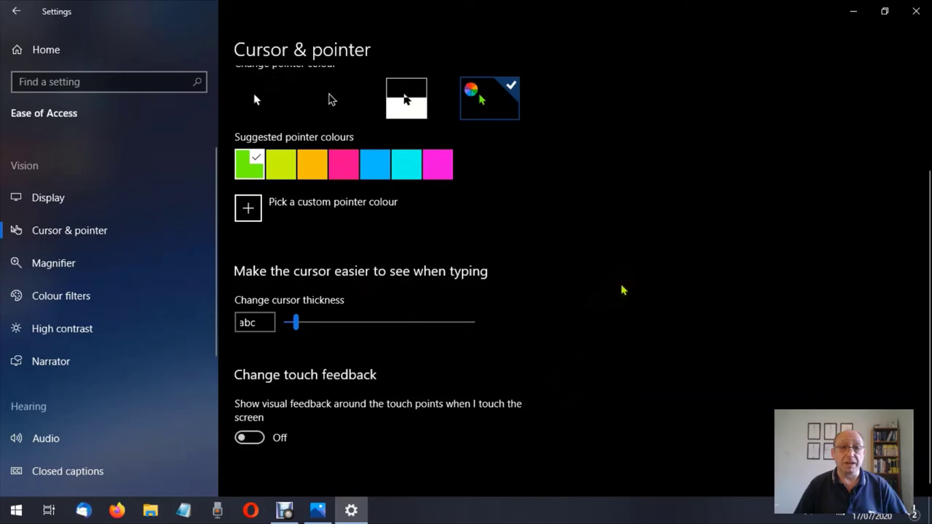
scroll(623, 290, "down", 1)
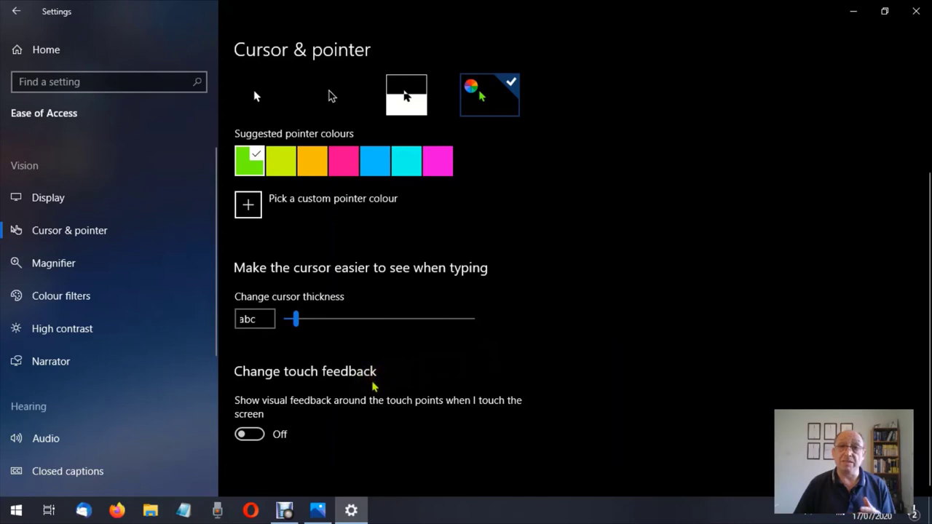
left_click(296, 326)
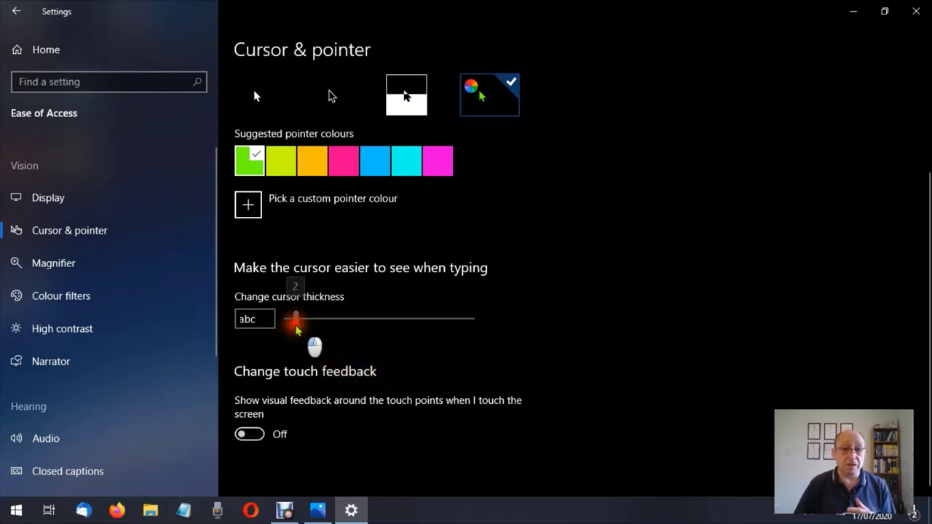
left_click_drag(296, 325, 285, 327)
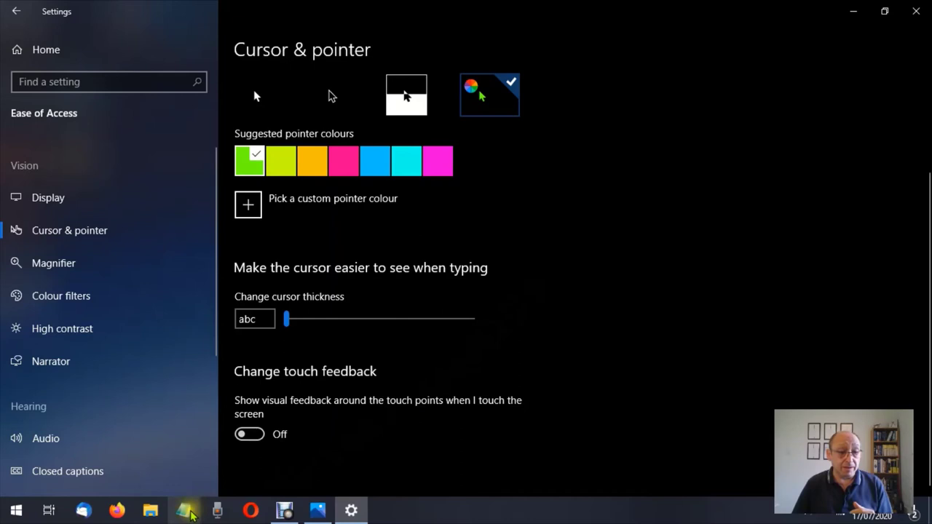
left_click(185, 511)
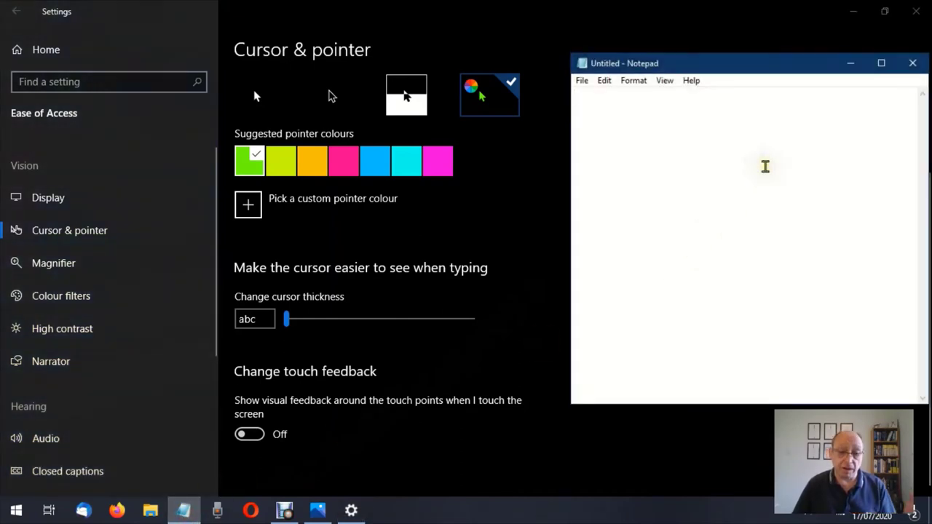
Step: Type 'qwerty' into the blank Notepad document
type("qwert")
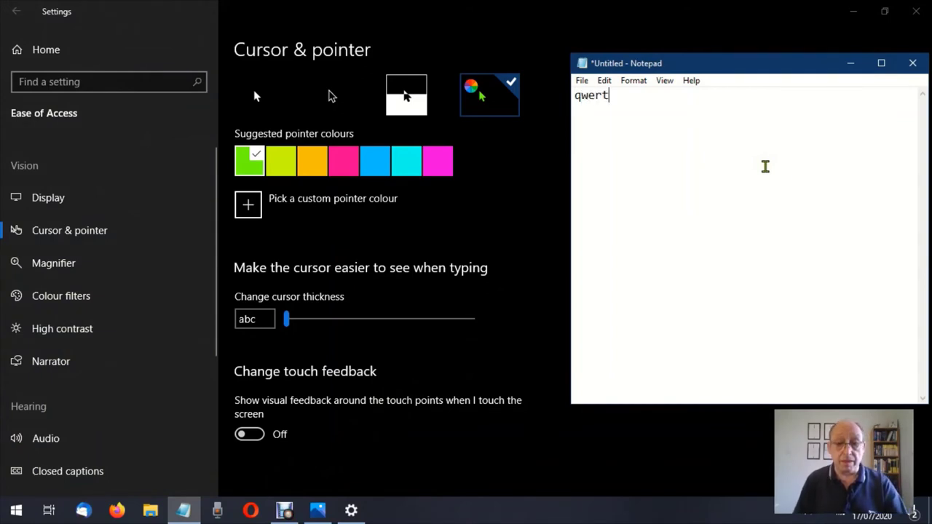
type("y")
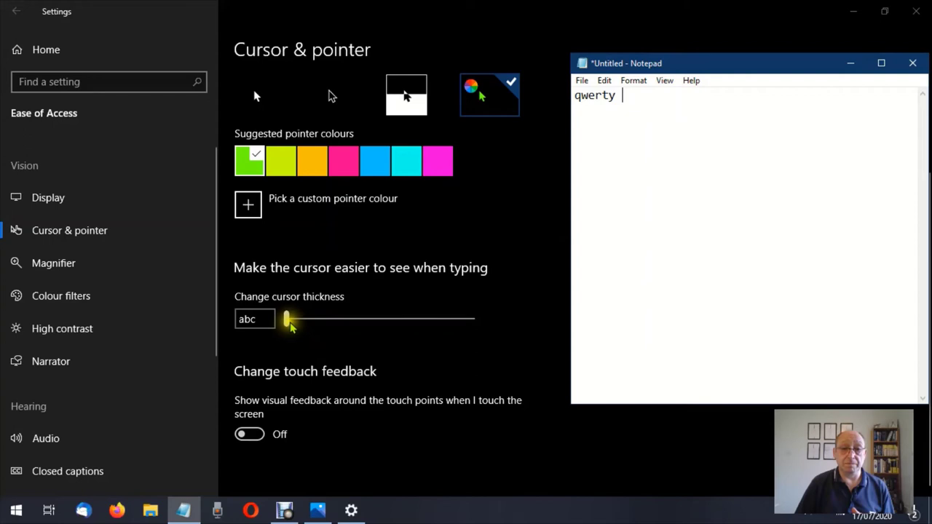
Step: Max out the text cursor thickness at 20 and type 'qwerty' in Notepad to test it
left_click_drag(287, 320, 537, 315)
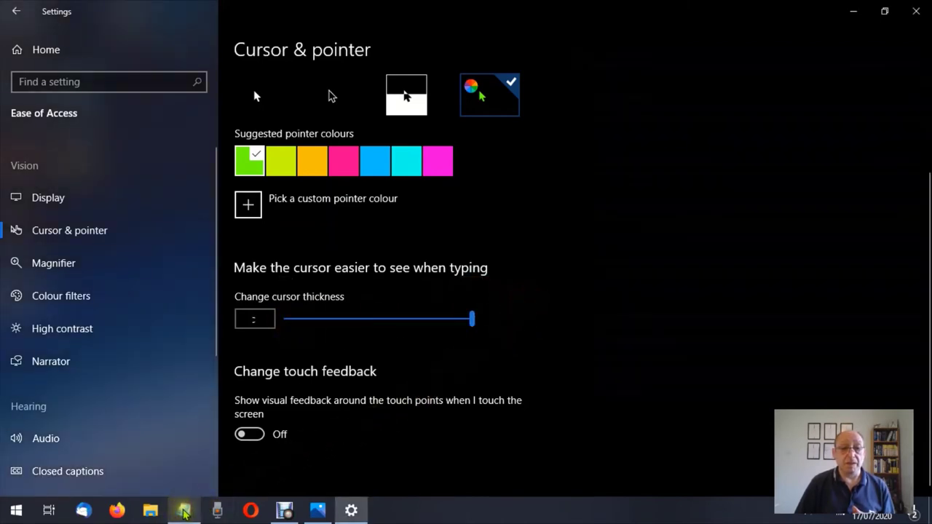
left_click(183, 511)
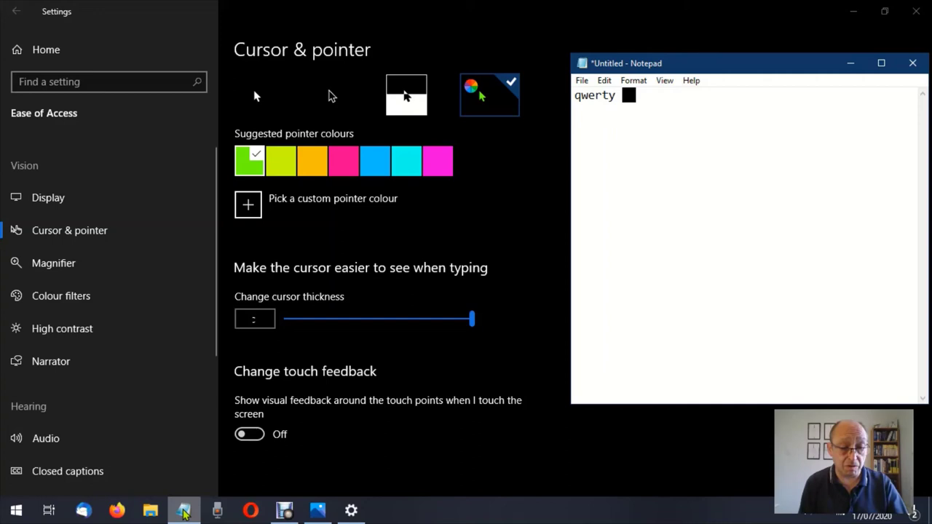
type("qwerty")
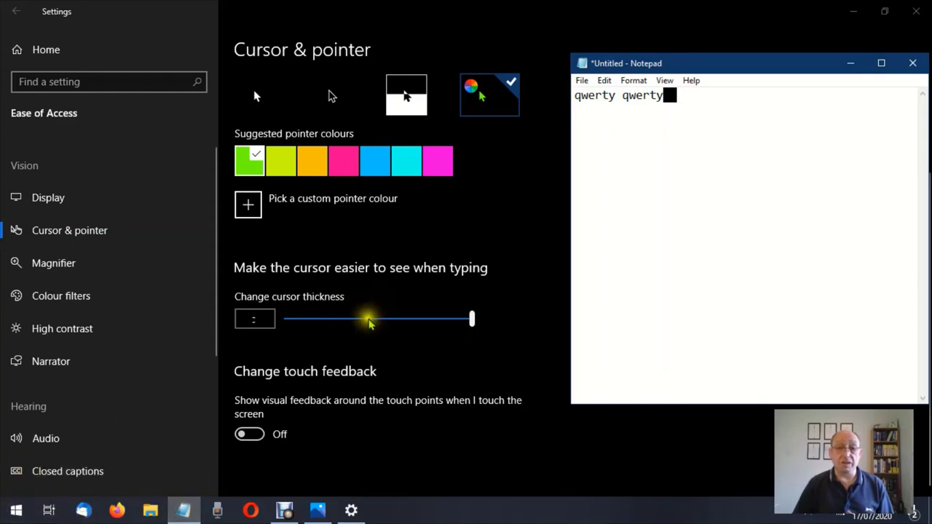
Step: Check a medium cursor thickness of about 9 in Notepad, then return the slider to 1
left_click(367, 320)
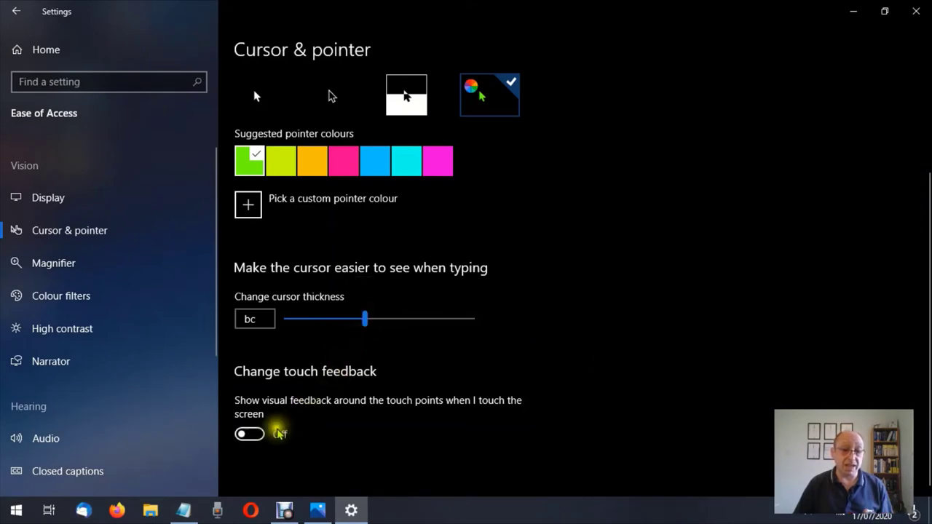
left_click(187, 508)
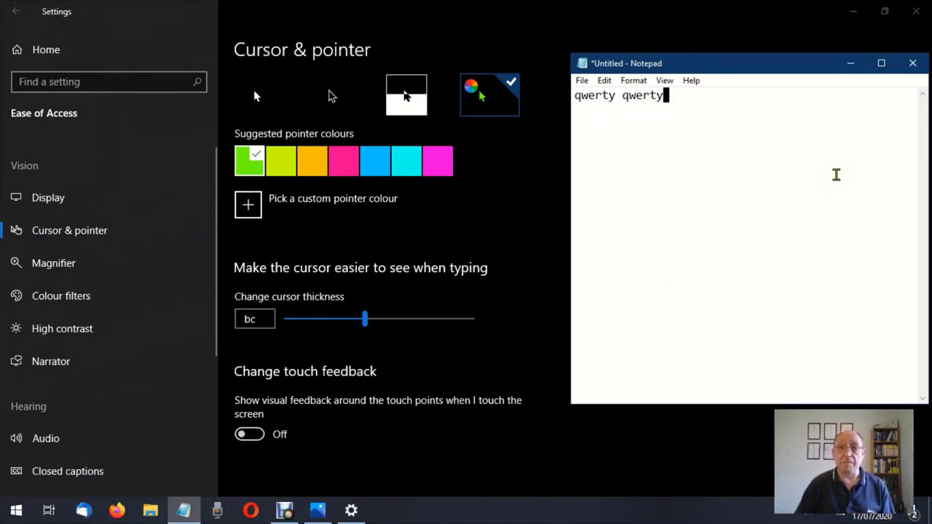
left_click_drag(364, 319, 291, 329)
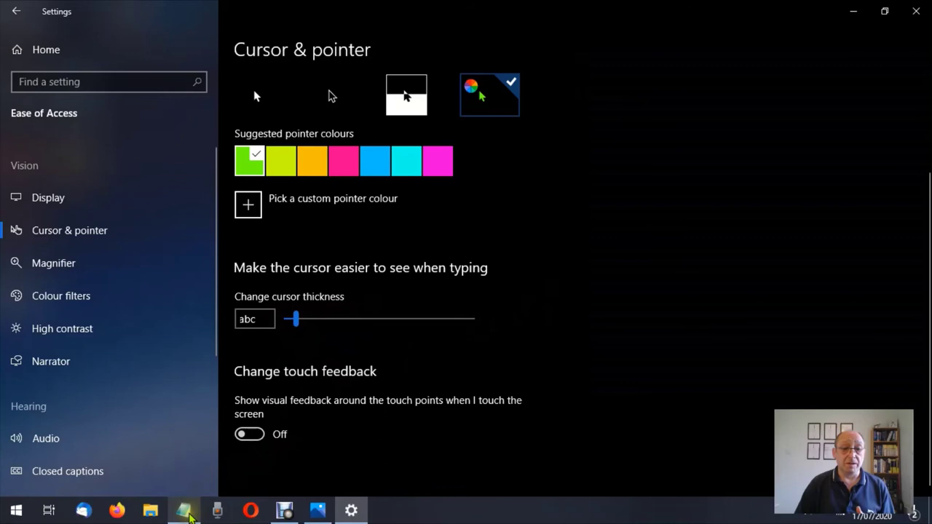
Step: Close the Notepad test document without saving and scroll Cursor & pointer back to the top
left_click(187, 507)
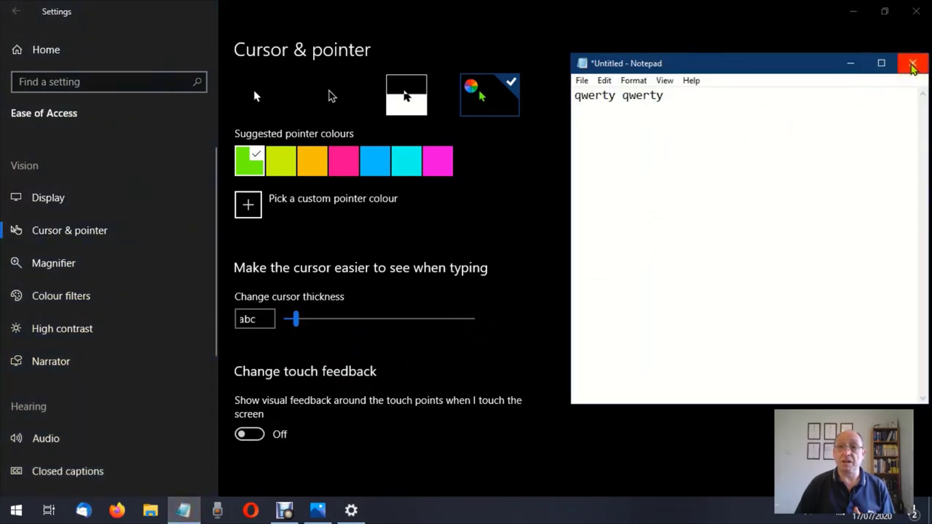
left_click(913, 66)
left_click(489, 256)
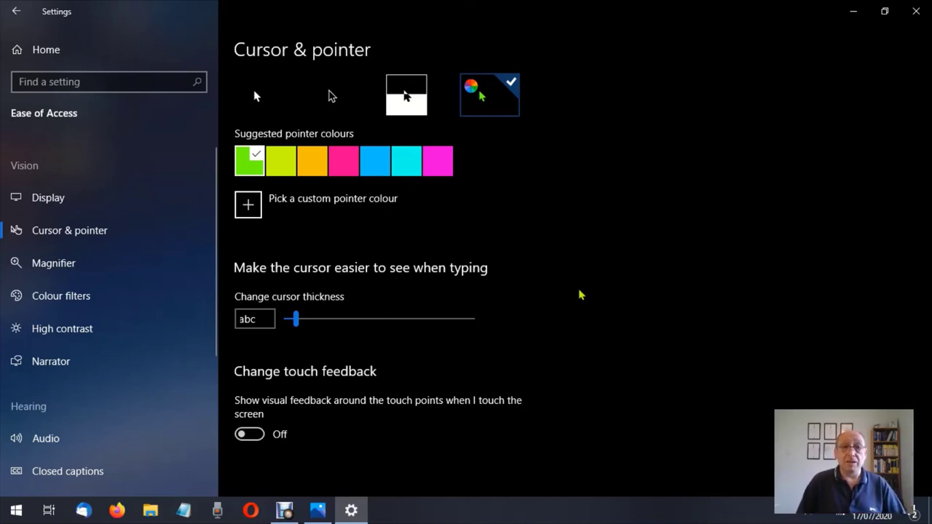
scroll(581, 295, "up", 4)
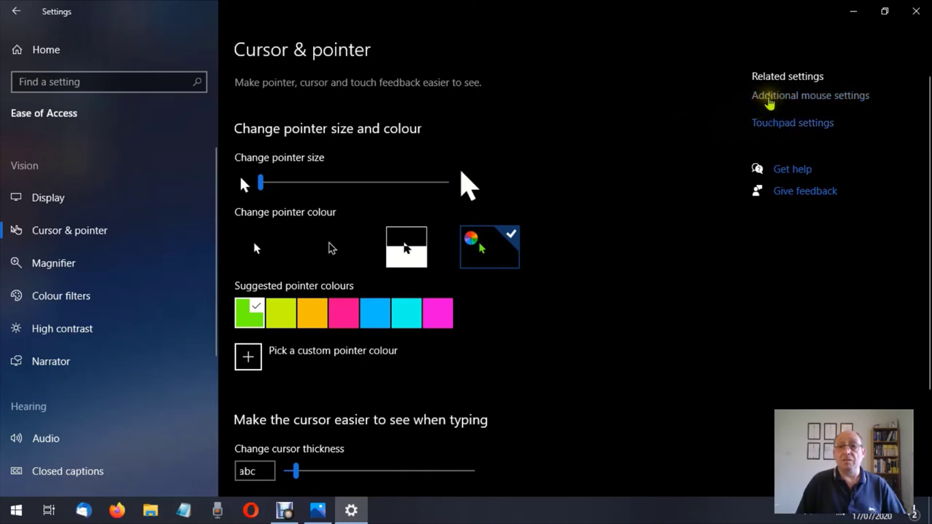
Step: Open the Mouse settings page and review the primary button choices, keeping Left
left_click(770, 98)
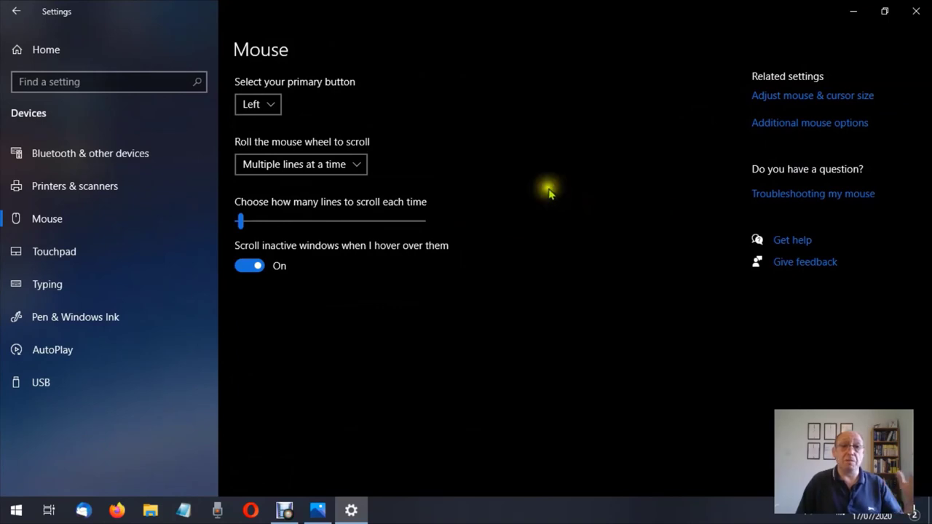
left_click(16, 12)
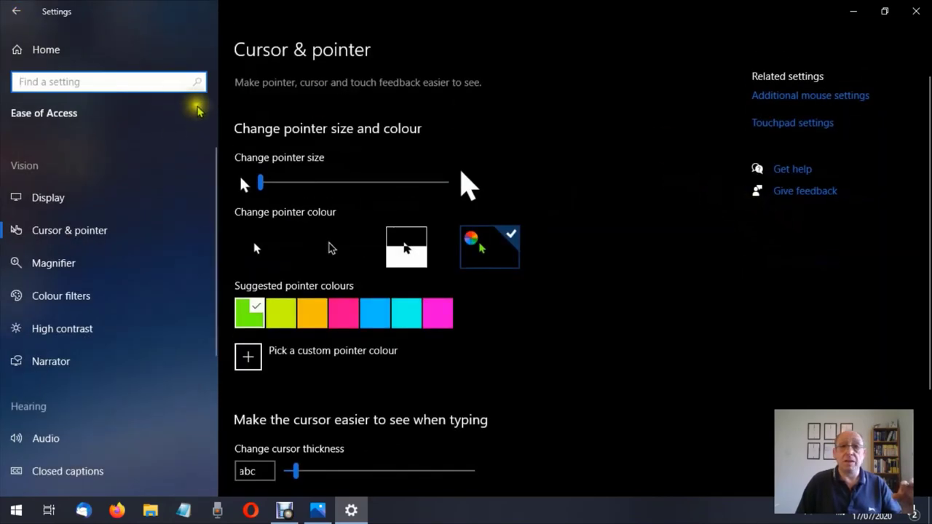
left_click(776, 95)
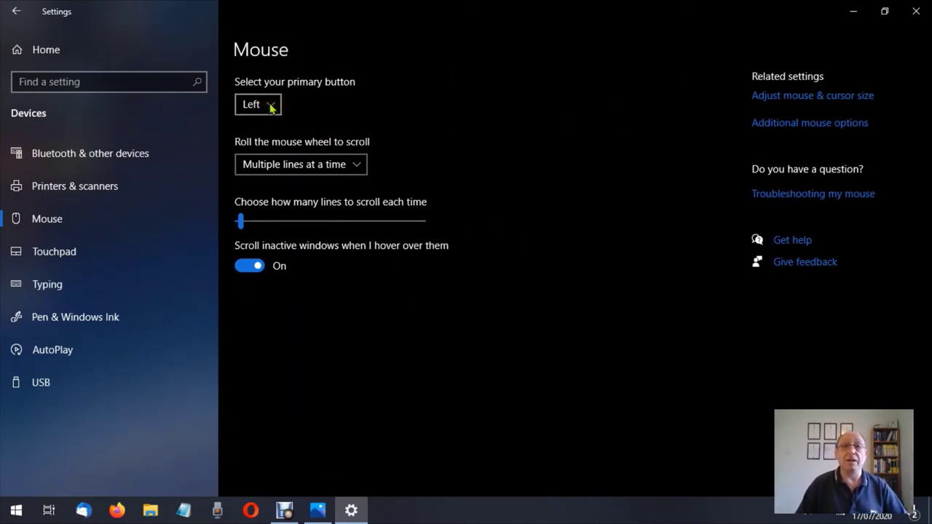
left_click(271, 106)
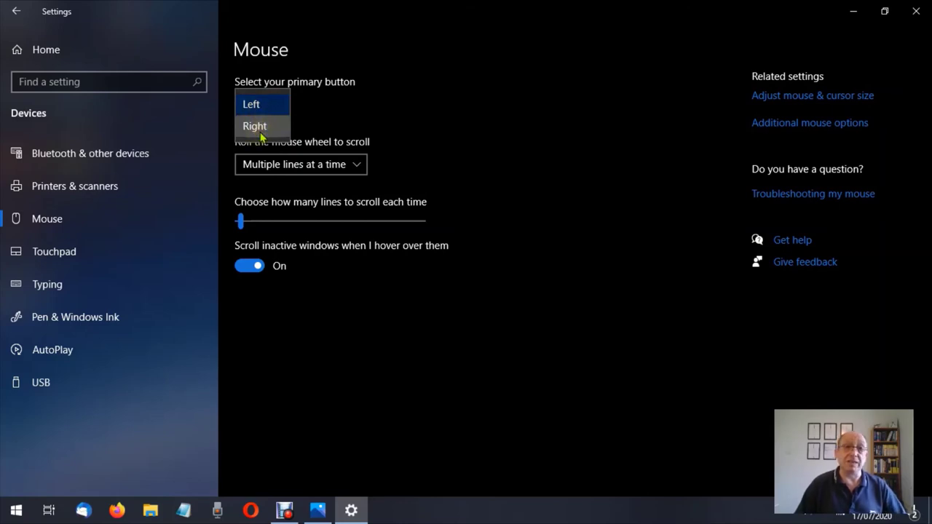
left_click(333, 118)
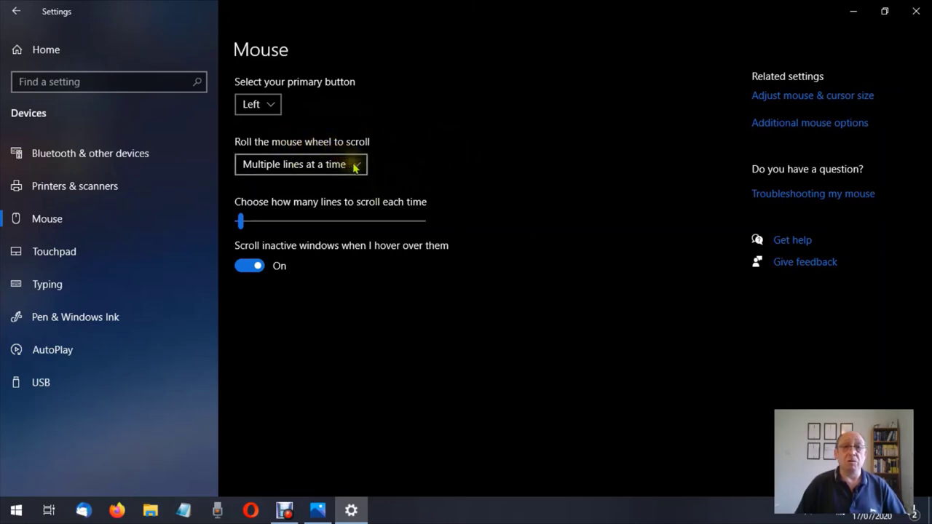
left_click(356, 166)
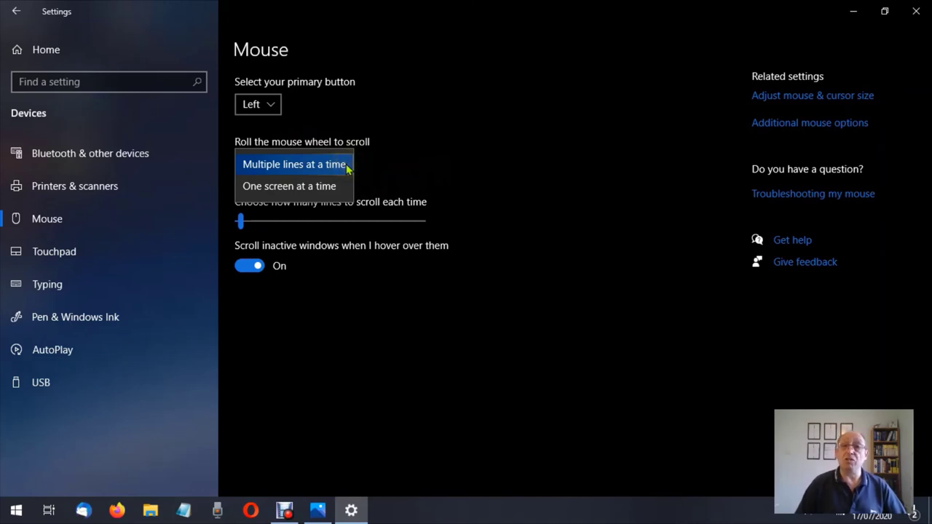
left_click(349, 168)
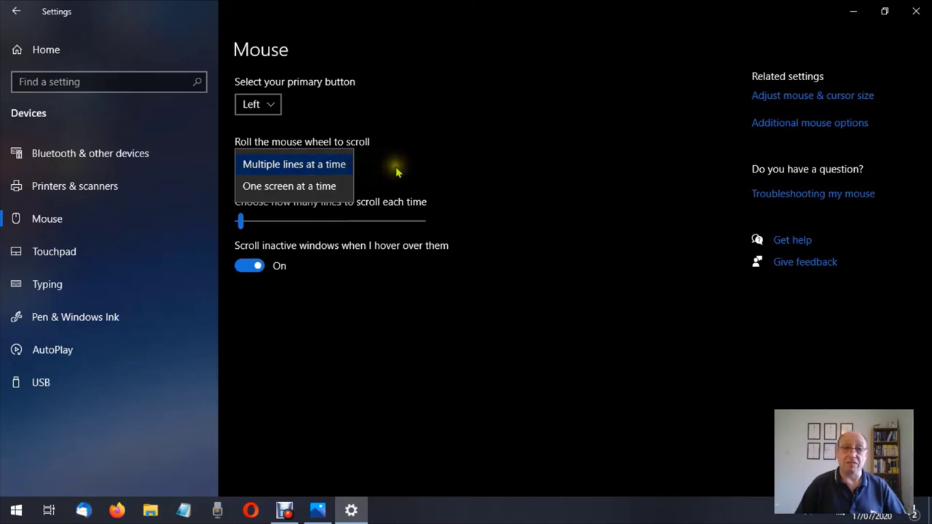
left_click(397, 170)
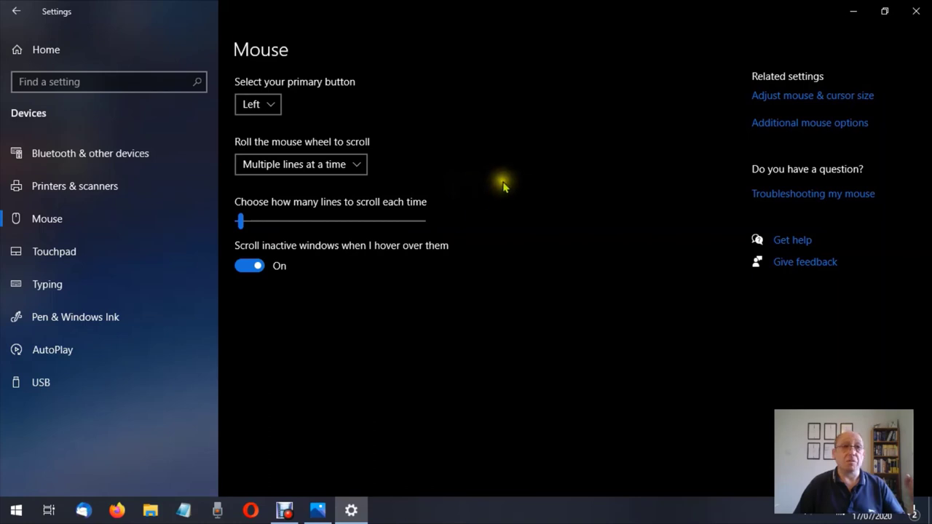
Step: Return to Cursor & pointer and follow the Touchpad settings link
left_click(16, 11)
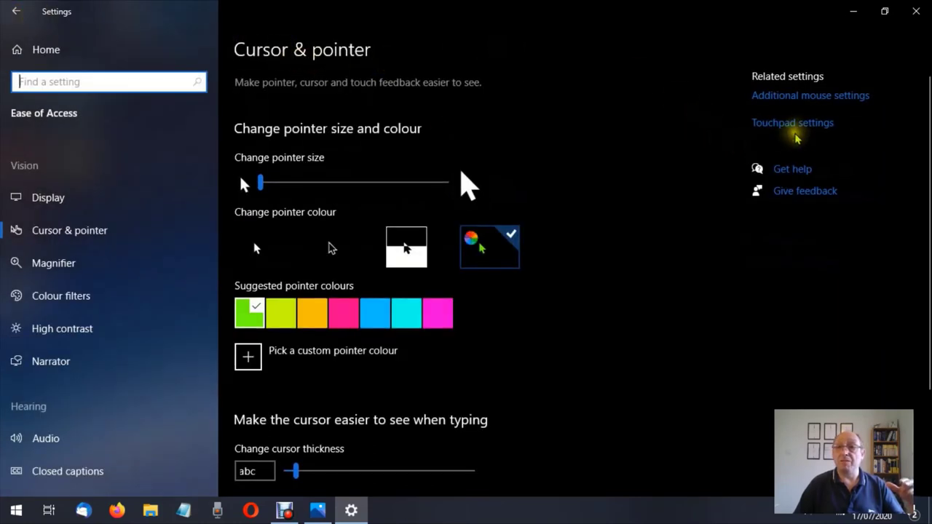
left_click(808, 122)
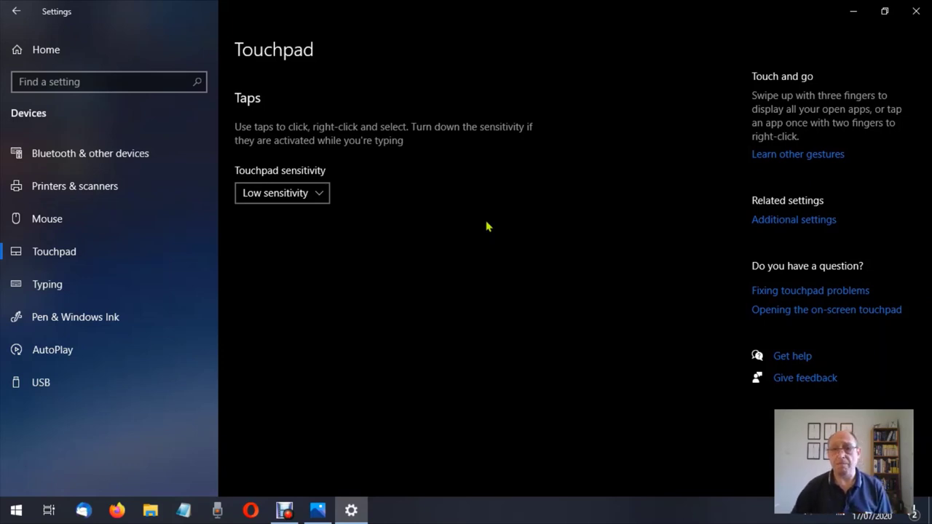
Step: Go back from Touchpad to the Cursor & pointer page and scroll it to the top
left_click(13, 13)
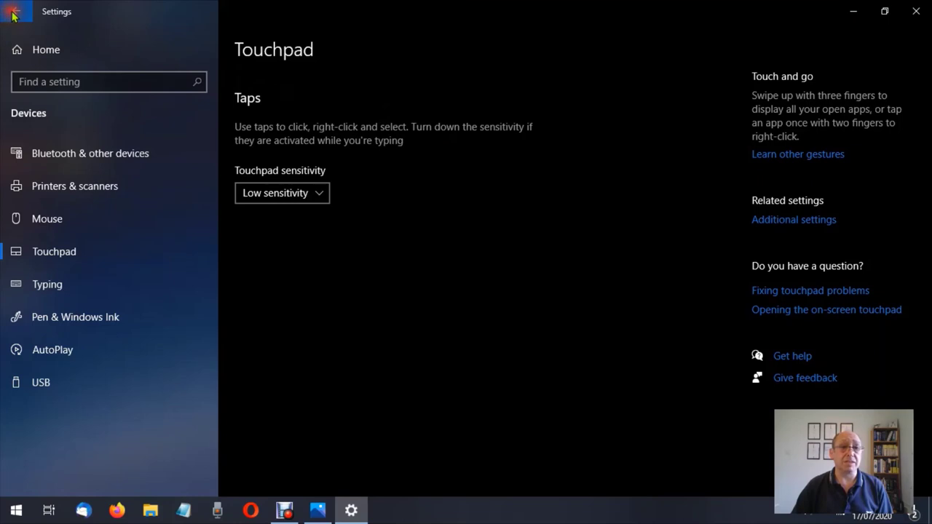
scroll(603, 182, "down", 3)
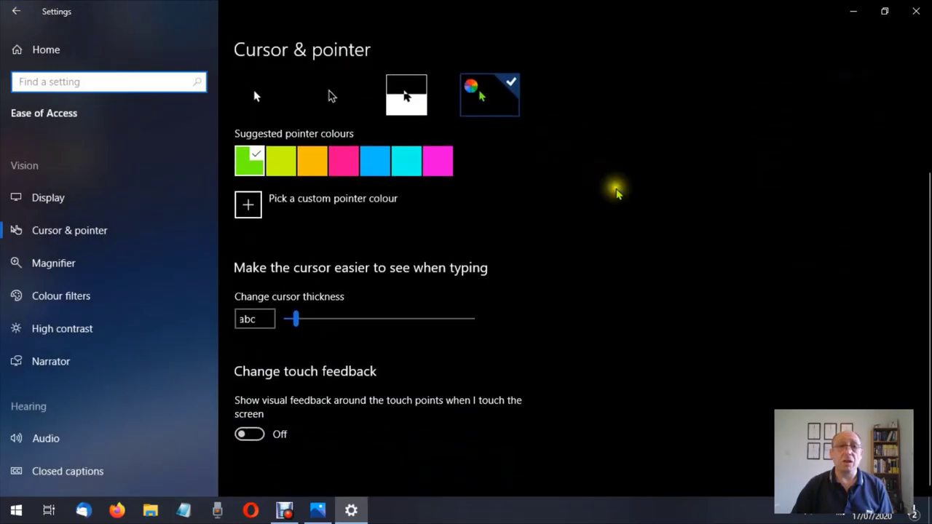
scroll(615, 192, "up", 3)
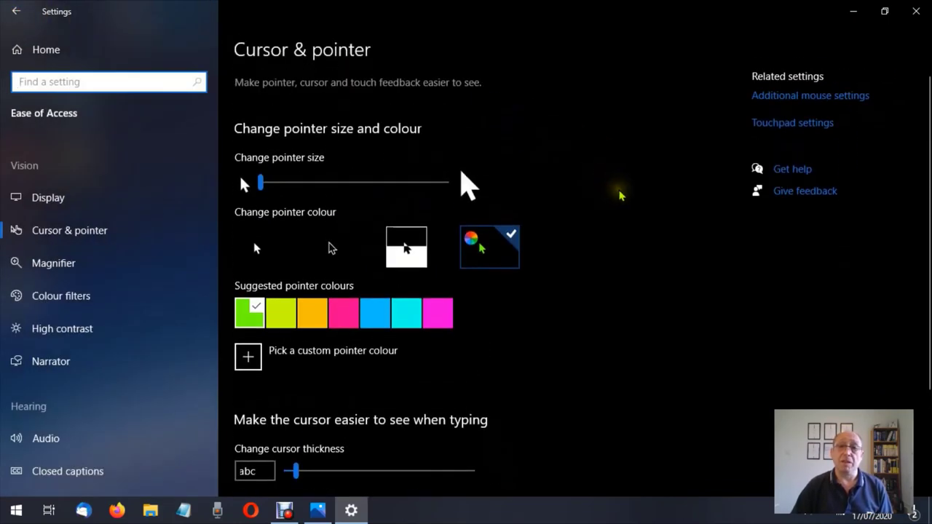